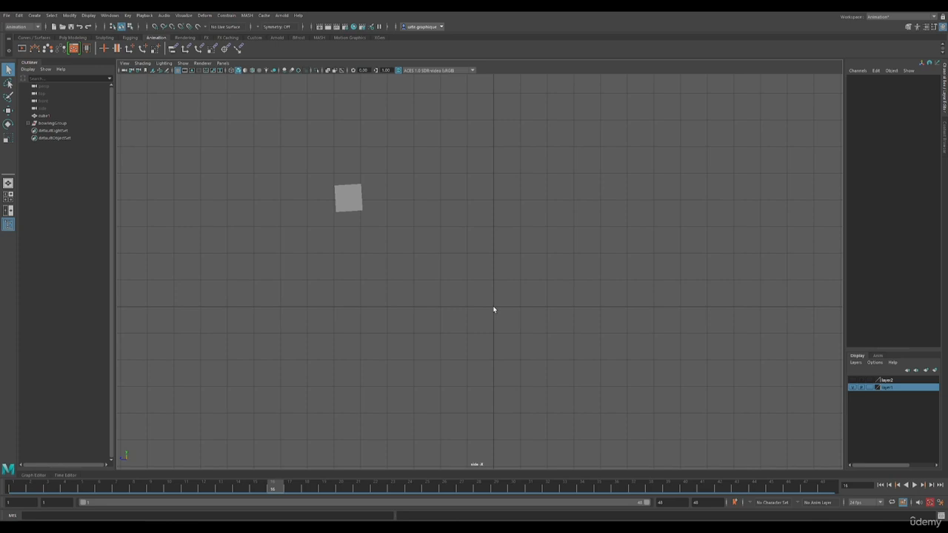
Open the Graph Editor for the cube and pick out its Rotate X curve and middle Translate Y key
left_click(34, 475)
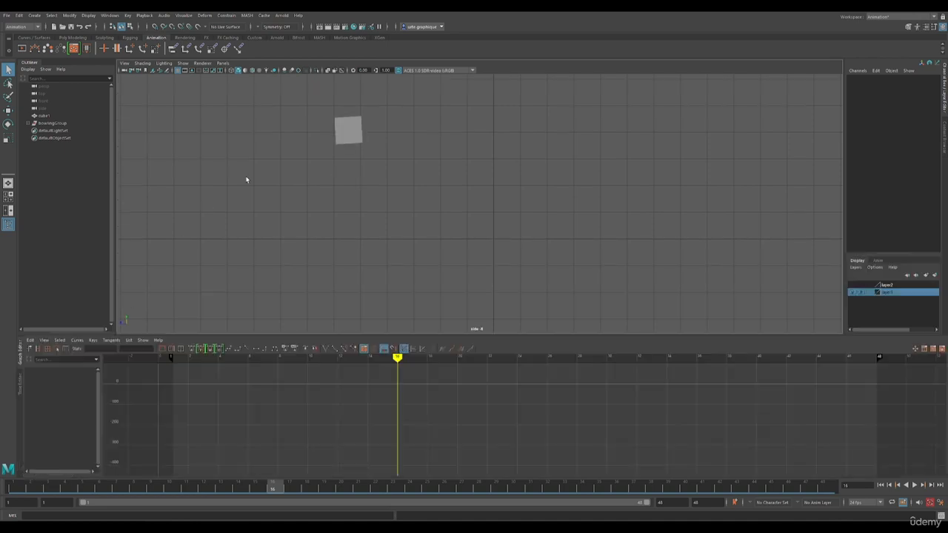
left_click(348, 134)
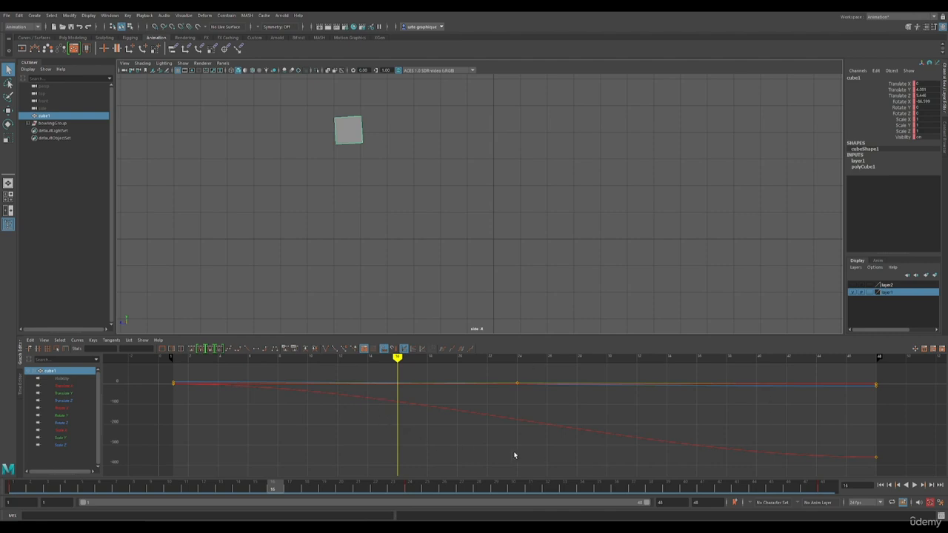
left_click(522, 419)
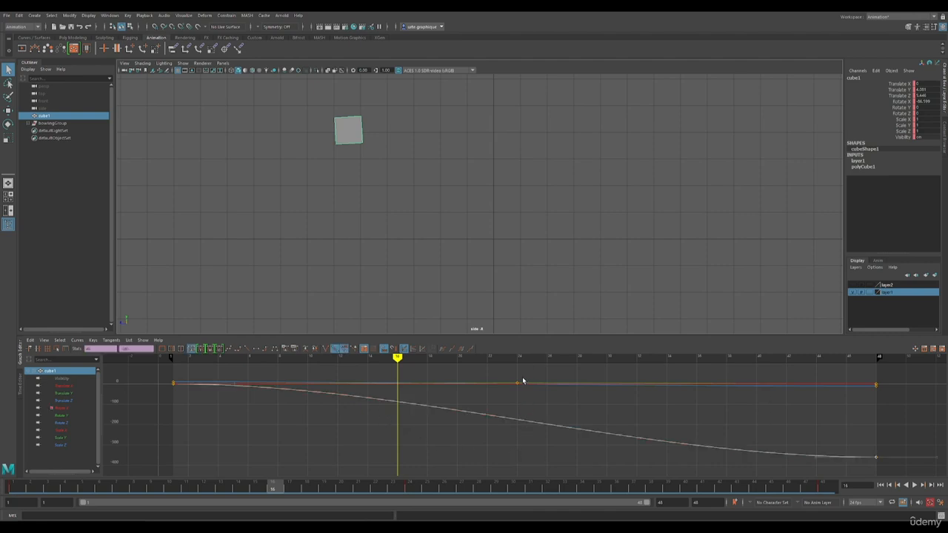
left_click(524, 383)
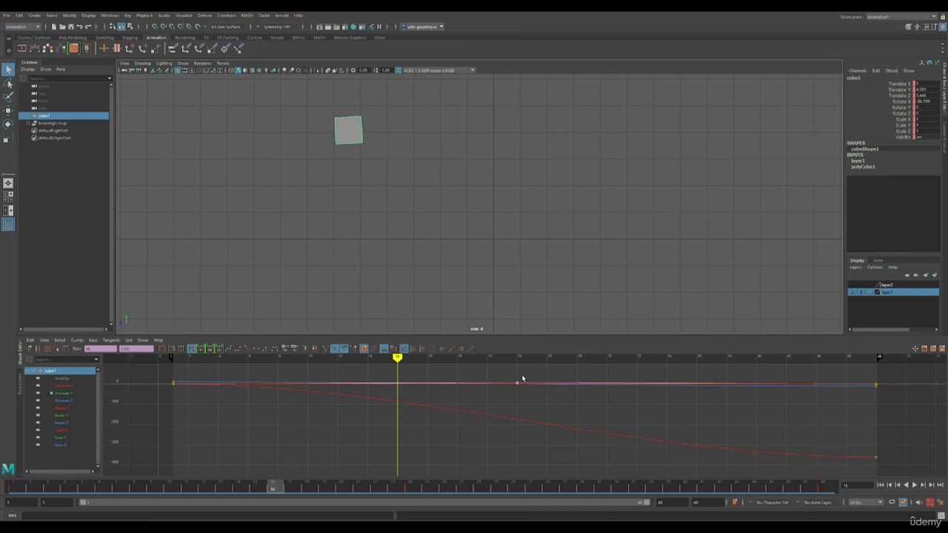
left_click_drag(522, 378, 563, 463)
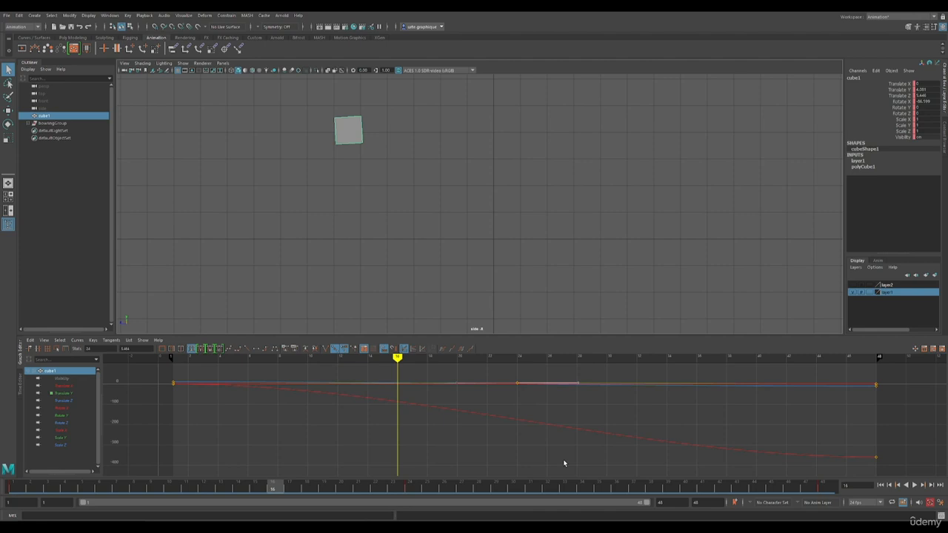
Isolate the cube's Translate X curve and scrub the timeline to frame 47 to check movement on that axis
left_click(63, 386)
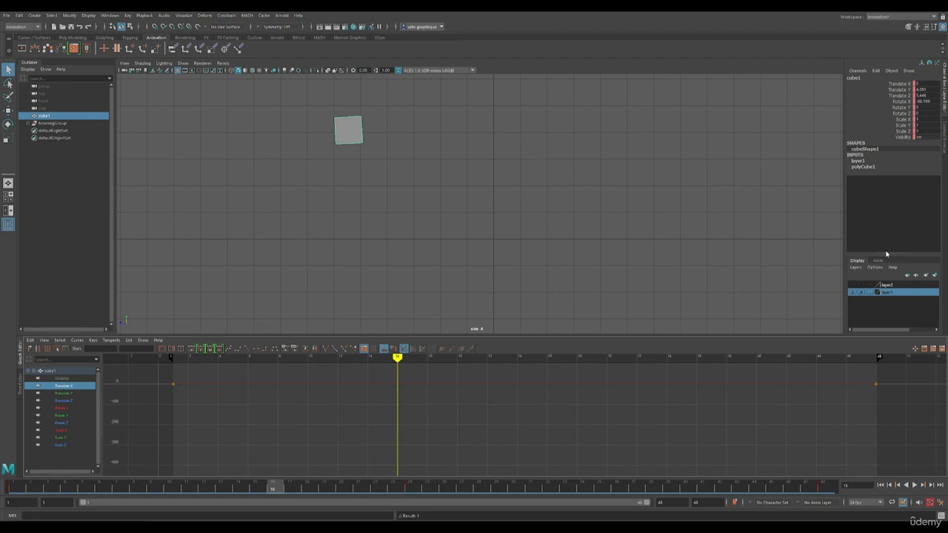
left_click(901, 84)
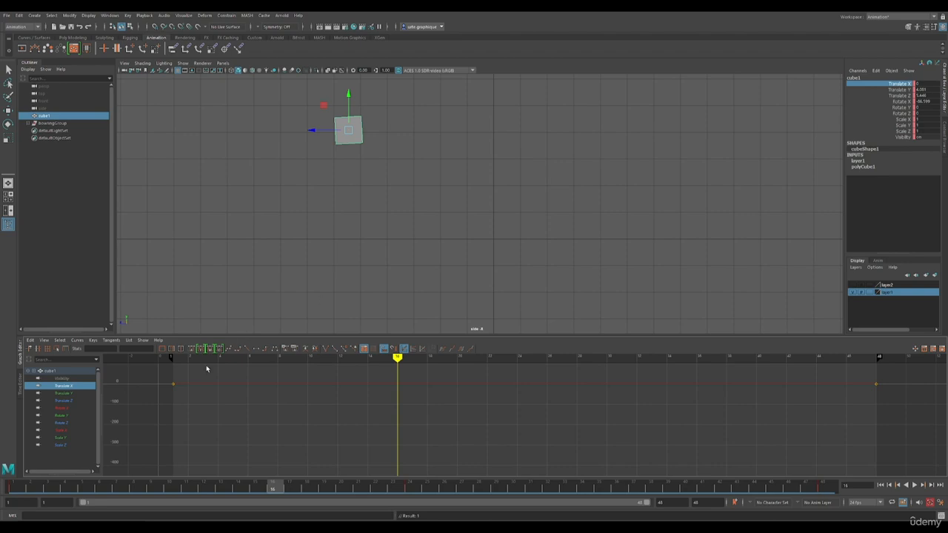
mouse_move(21, 489)
left_mouse_down()
mouse_move(467, 499)
mouse_move(813, 492)
mouse_move(803, 491)
left_mouse_up()
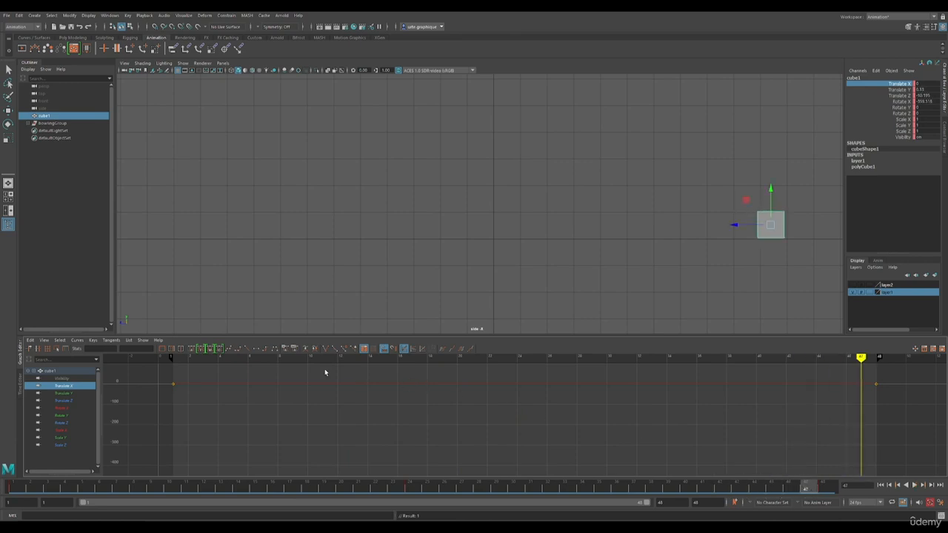
Isolate the cube's Translate Y curve, examine its start, middle and end keys, and go to frame 24
left_click(65, 393)
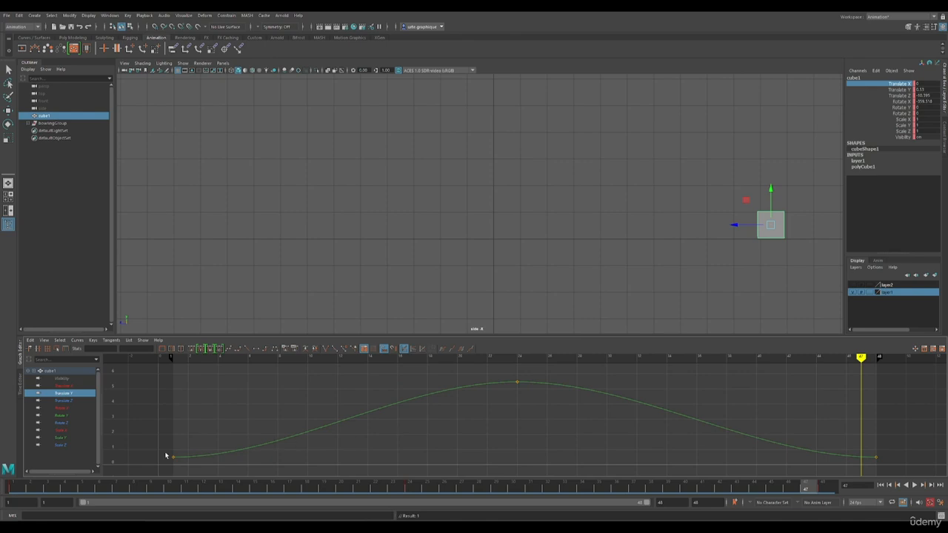
left_click_drag(182, 459, 182, 458)
left_click(517, 382)
left_click(875, 458)
left_click(516, 382)
left_click(415, 489)
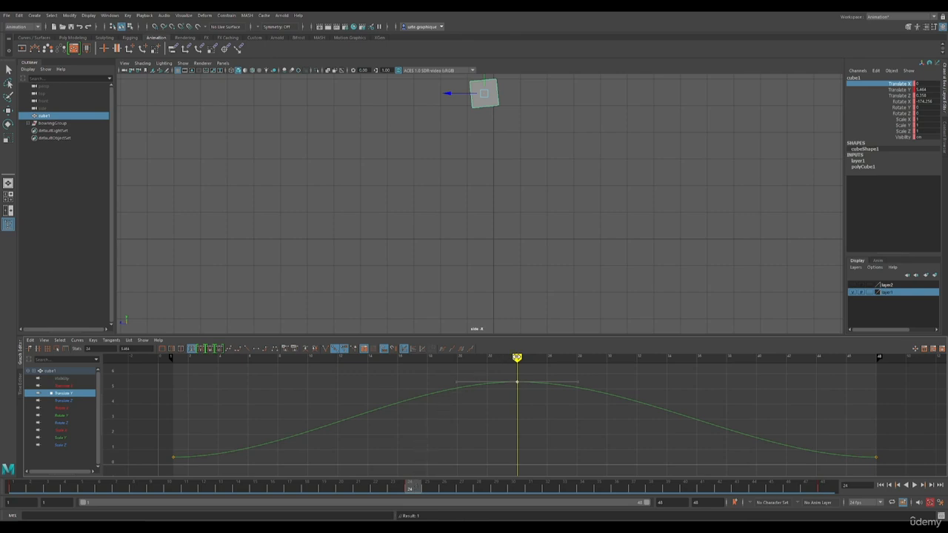
Adjust the height of the cube's Translate Y key at frame 24, settling on a value of about 5.75
mouse_move(517, 358)
left_mouse_down()
mouse_move(413, 370)
mouse_move(515, 378)
left_mouse_up()
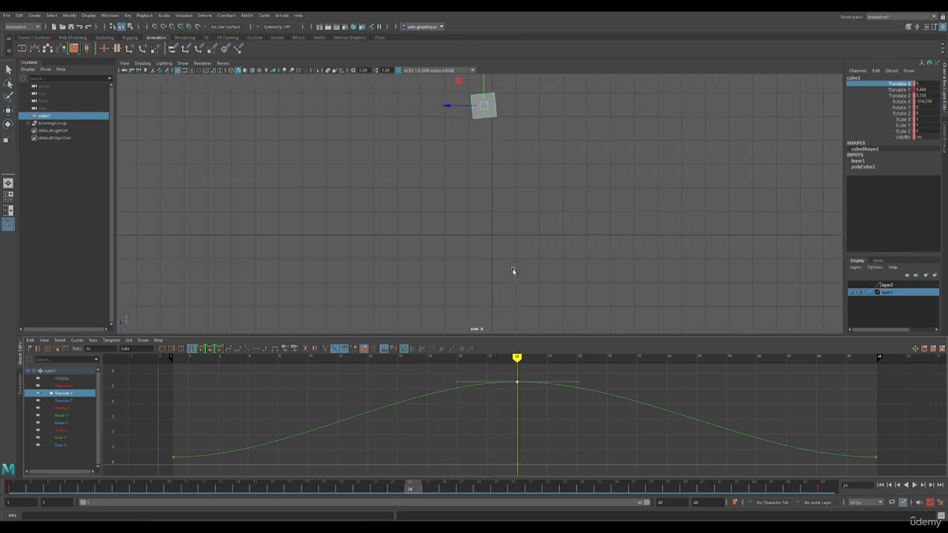
scroll(512, 271, "down", 5)
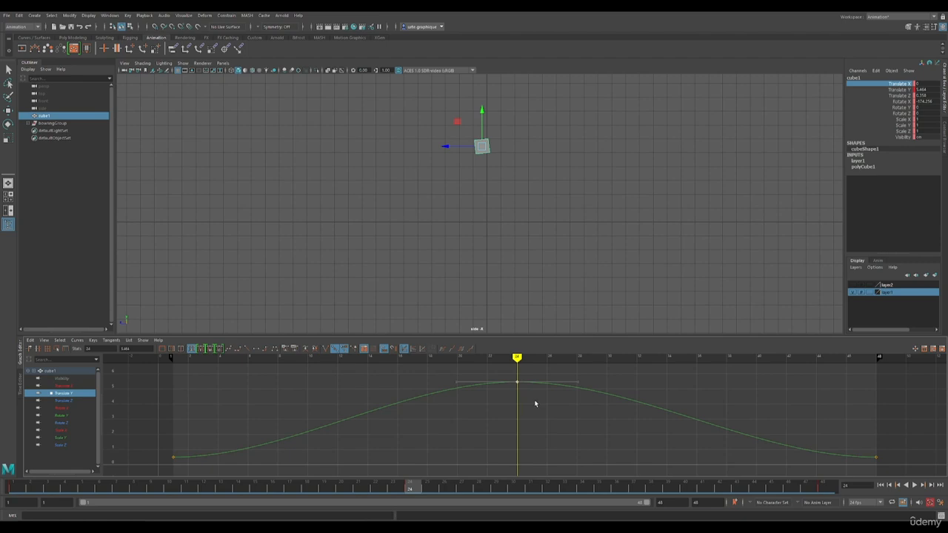
mouse_move(535, 397)
middle_mouse_down()
mouse_move(535, 363)
mouse_move(528, 463)
mouse_move(533, 381)
middle_mouse_up()
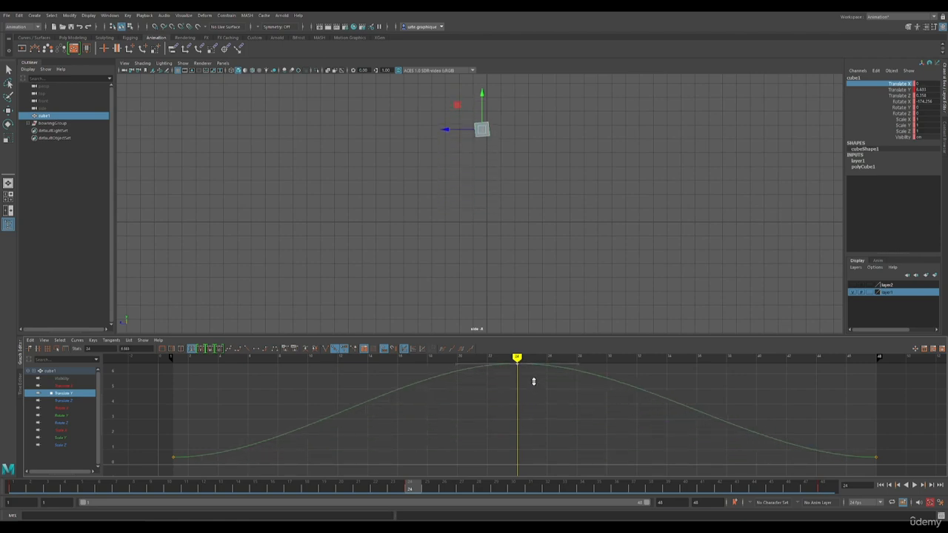
key("f")
left_click_drag(507, 375, 527, 397)
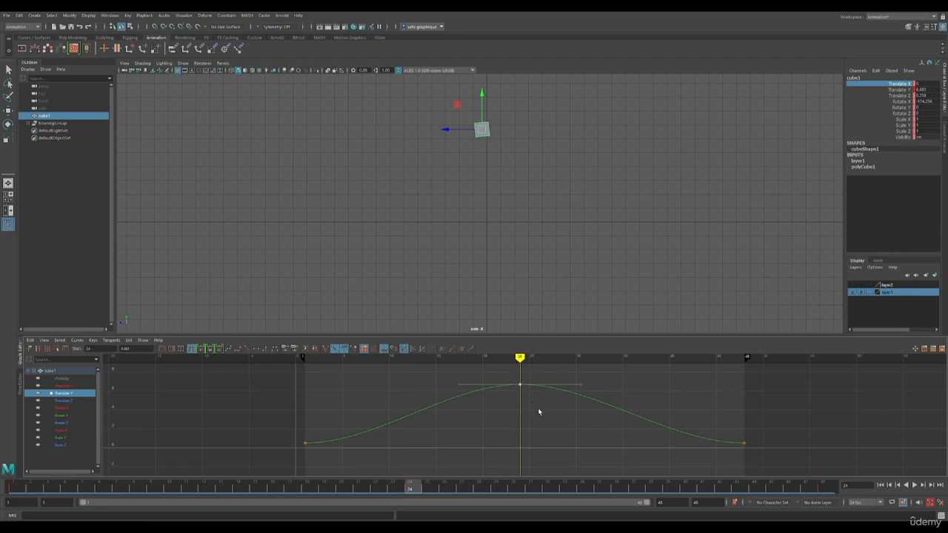
mouse_move(539, 410)
middle_mouse_down()
mouse_move(538, 396)
mouse_move(537, 421)
mouse_move(537, 404)
middle_mouse_up()
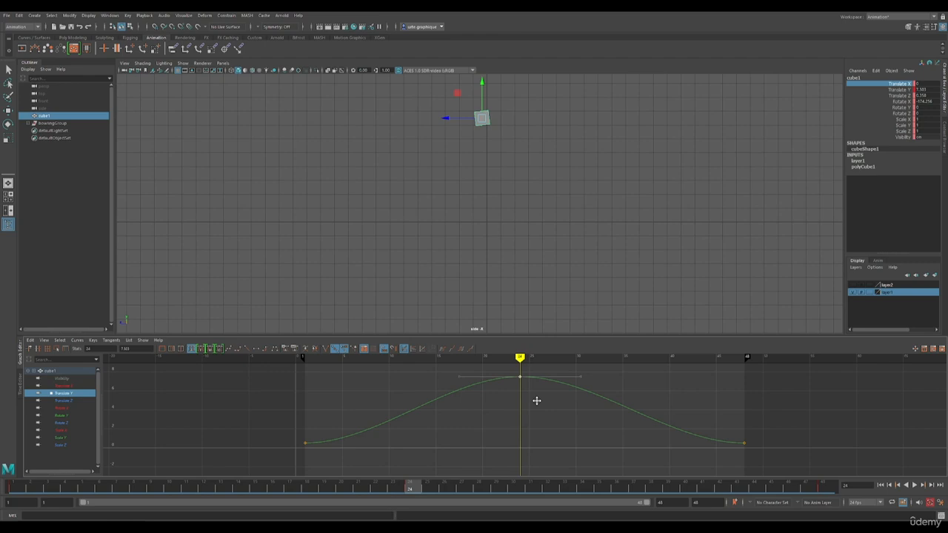
mouse_move(531, 397)
middle_mouse_down()
mouse_move(523, 399)
mouse_move(575, 404)
mouse_move(538, 404)
middle_mouse_up()
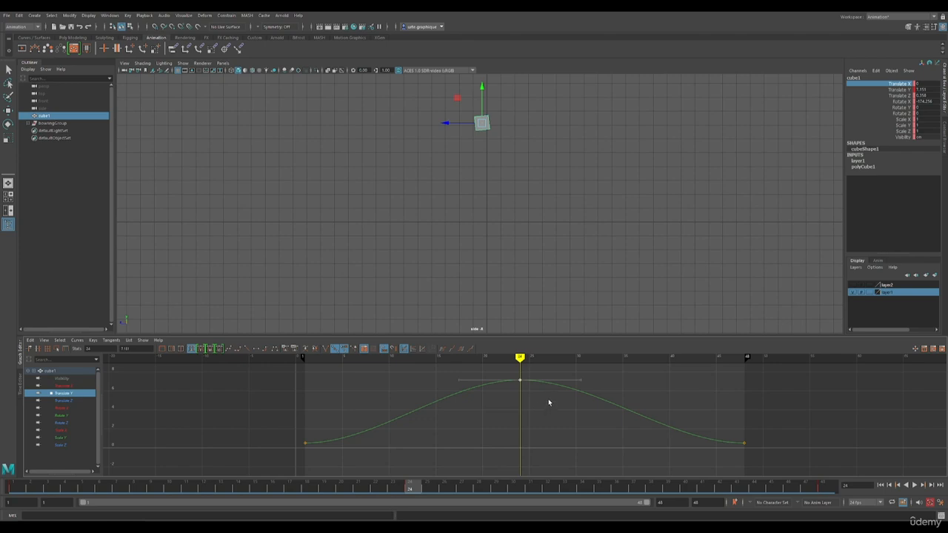
middle_click_drag(548, 391, 550, 414)
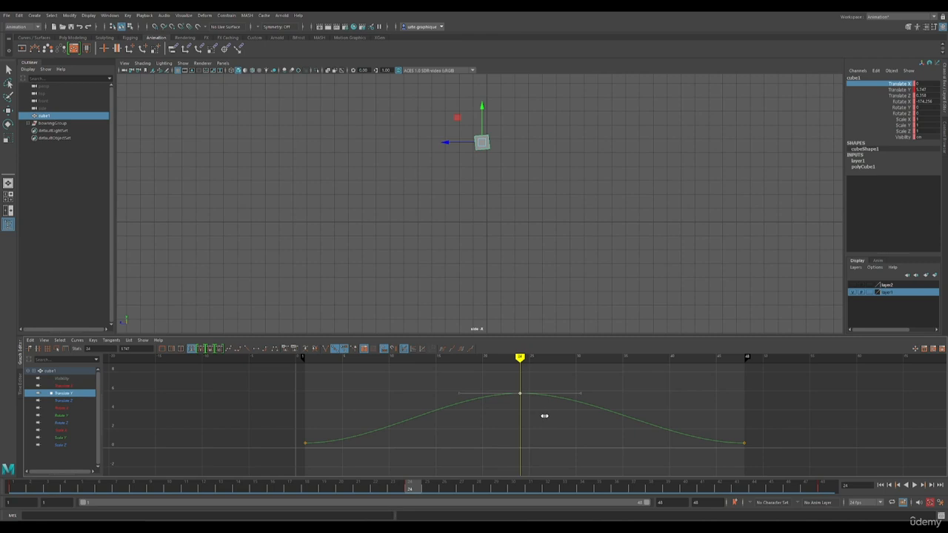
Try shifting the middle Translate Y key earlier to frame 21, and return it to frame 24
mouse_move(543, 415)
middle_mouse_down()
mouse_move(489, 408)
mouse_move(609, 425)
mouse_move(530, 421)
middle_mouse_up()
middle_click_drag(523, 368, 515, 410)
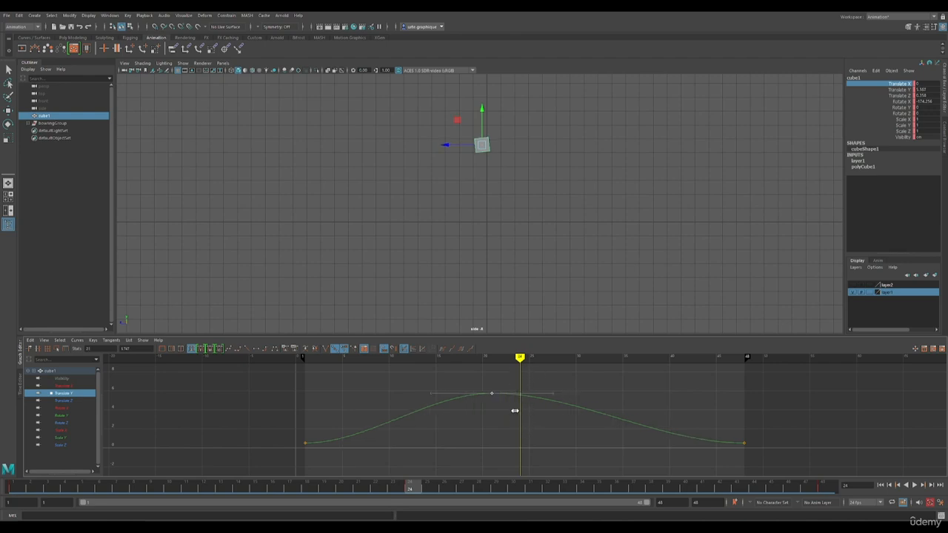
middle_click_drag(512, 374, 541, 430)
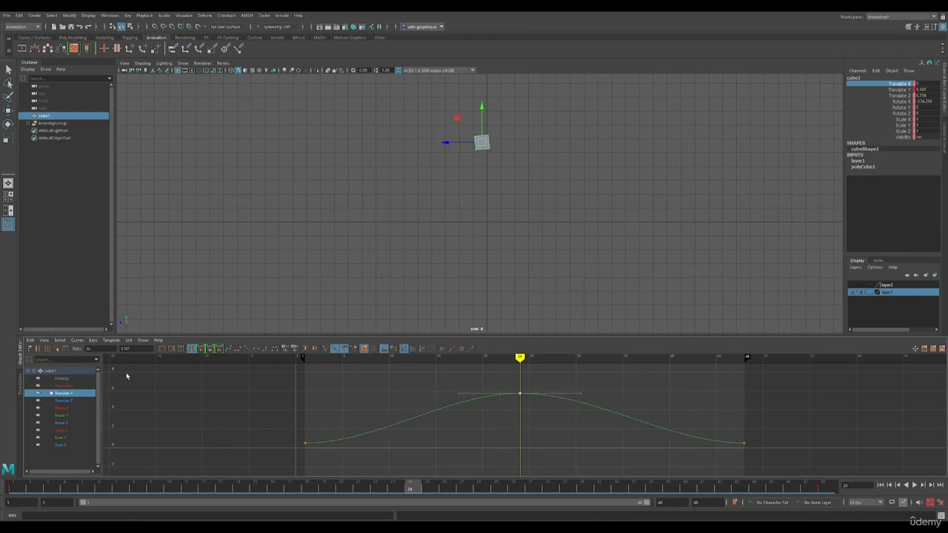
Isolate the cube's Translate Z curve and scrub from frame 1 to frame 48 to examine its easing
left_click(67, 400)
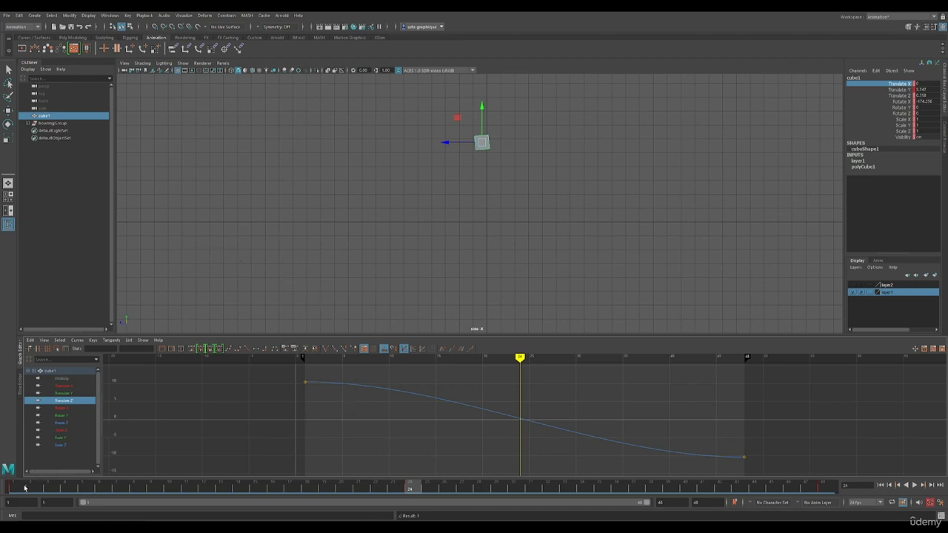
left_click(26, 488)
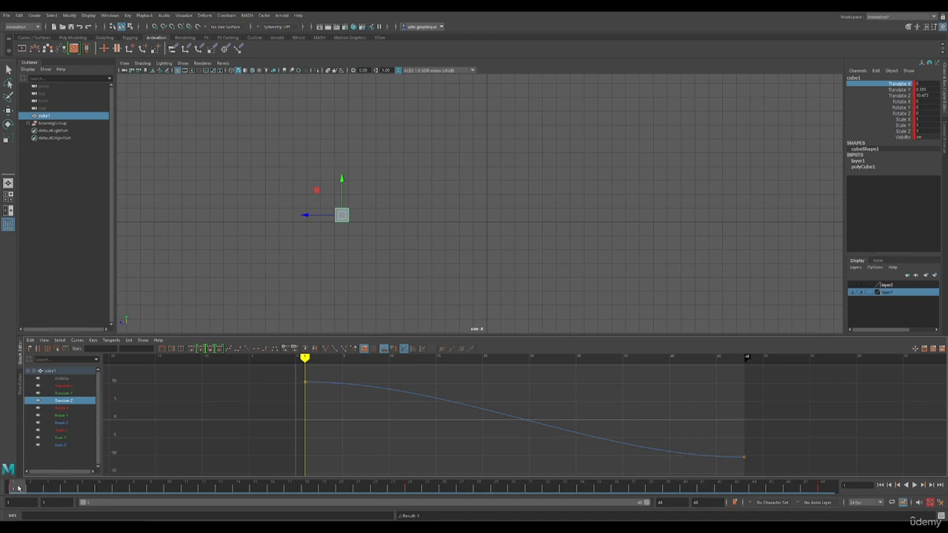
left_click_drag(18, 487, 810, 479)
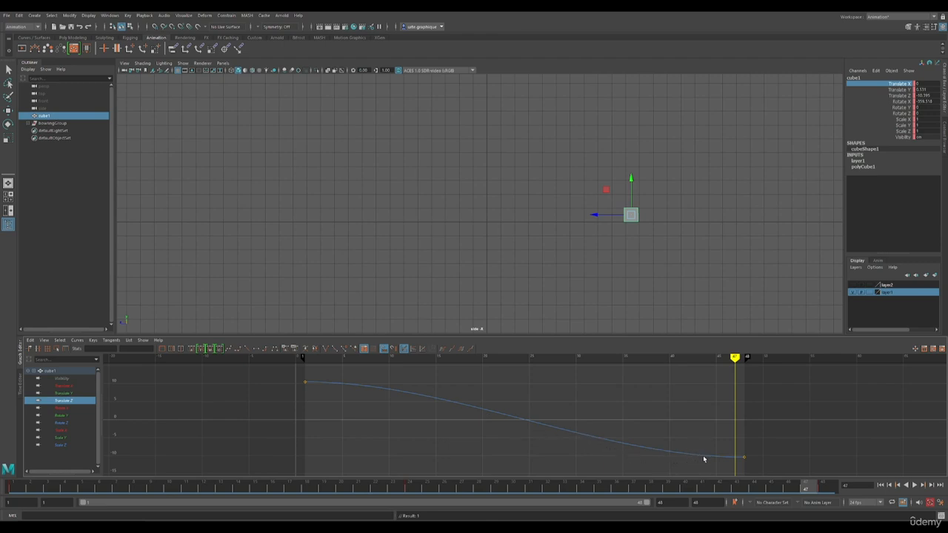
left_click(16, 489)
left_click_drag(18, 489, 824, 491)
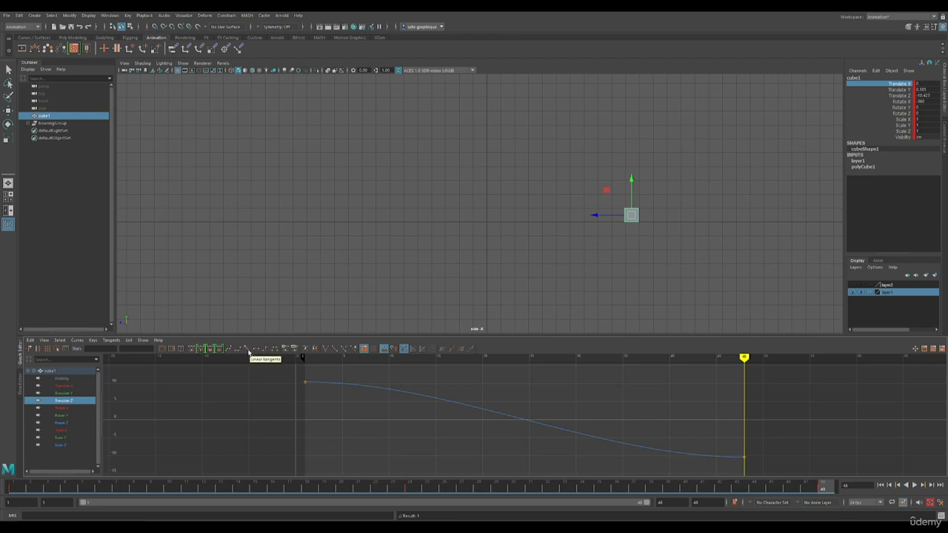
Apply linear tangents to the cube's Translate Z and Rotate X curves, playing back the animation to check the motion
left_click(249, 351)
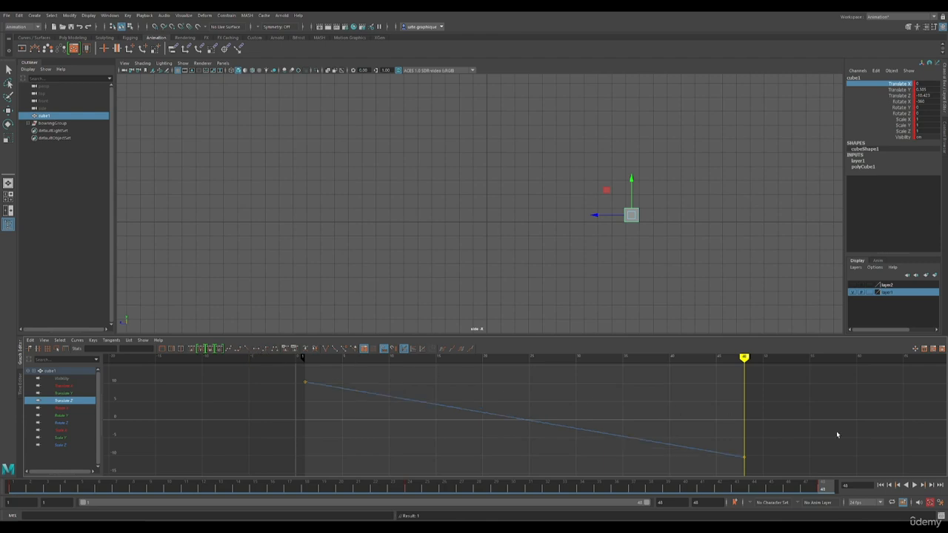
left_click(915, 486)
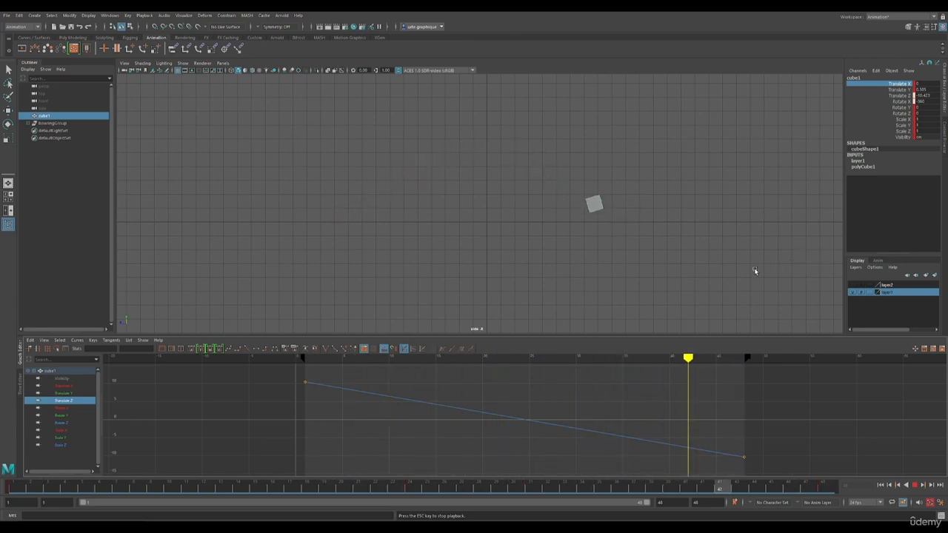
left_click(61, 408)
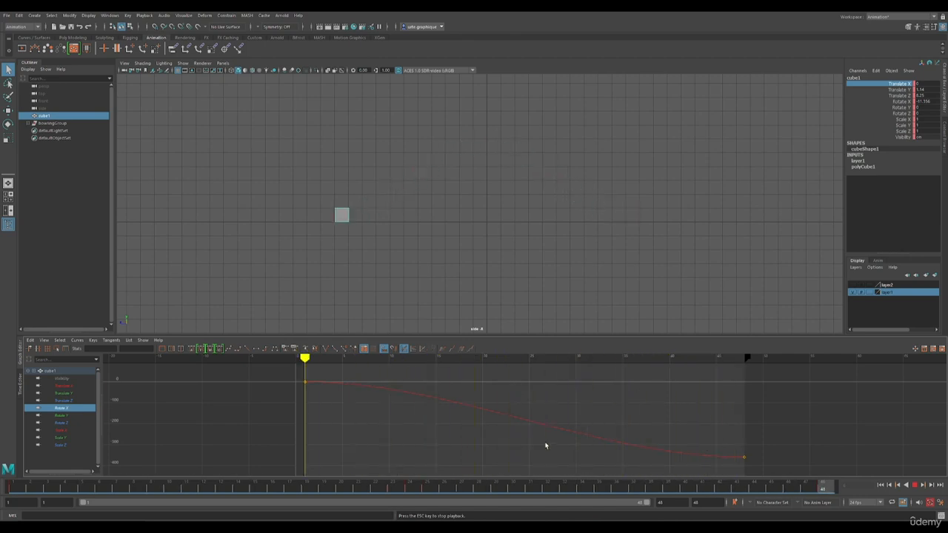
left_click(247, 348)
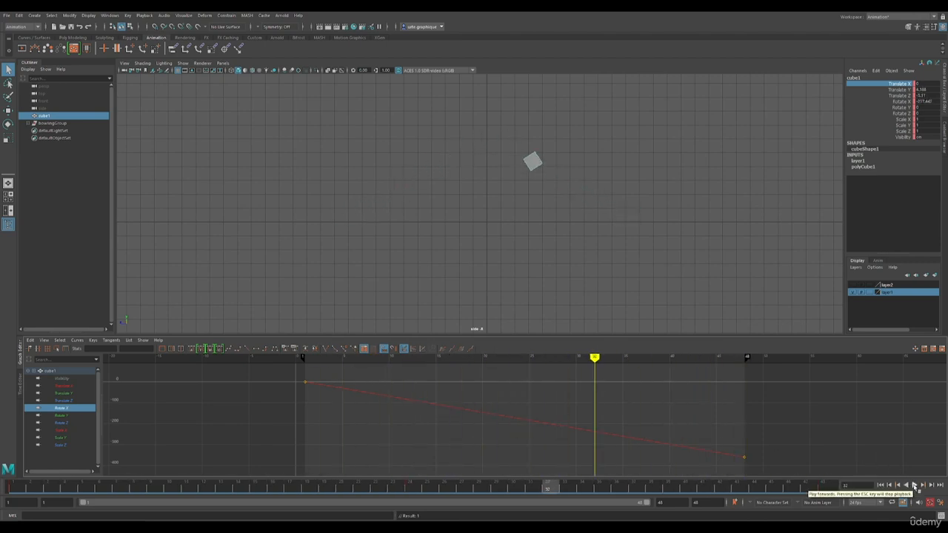
left_click(914, 485)
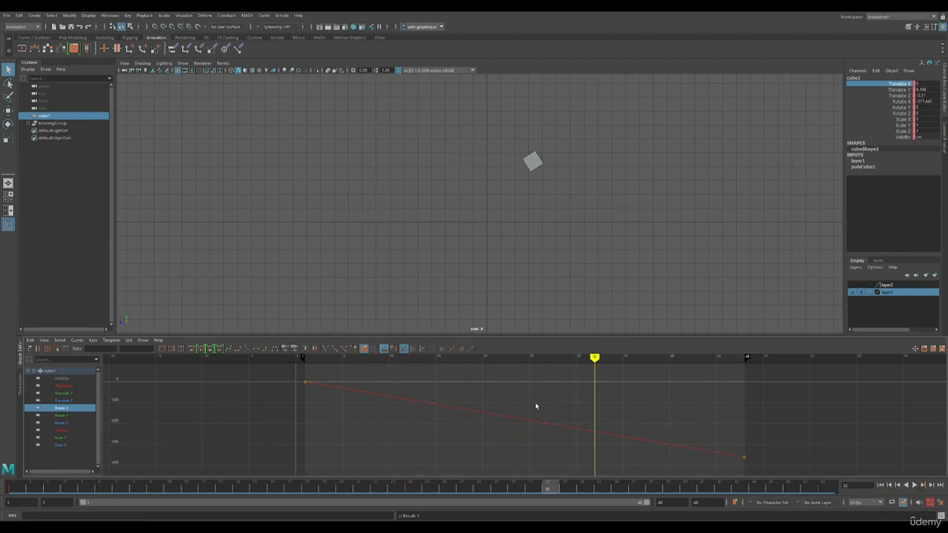
Try linear tangents on the cube's Translate Y curve, play the animation, and undo the tangent change
left_click(67, 395)
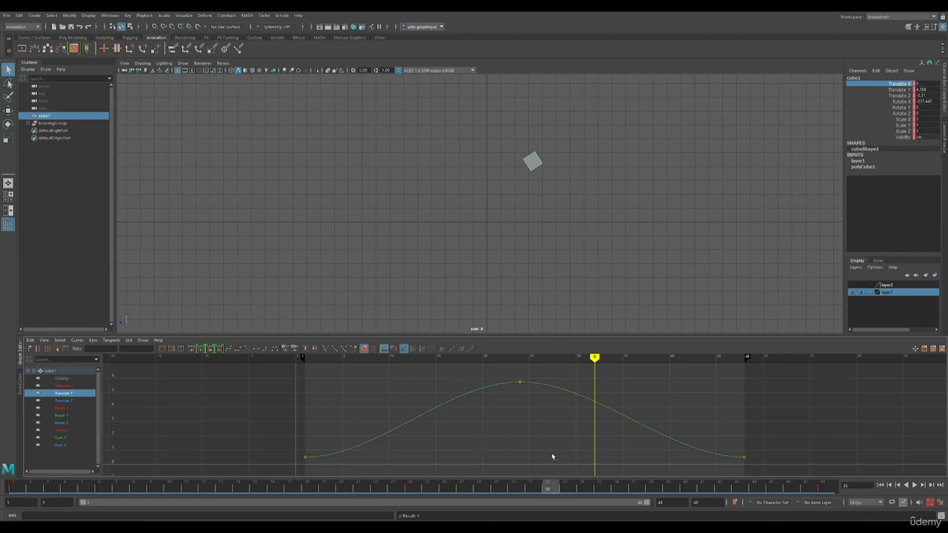
left_click(248, 349)
left_click(915, 485)
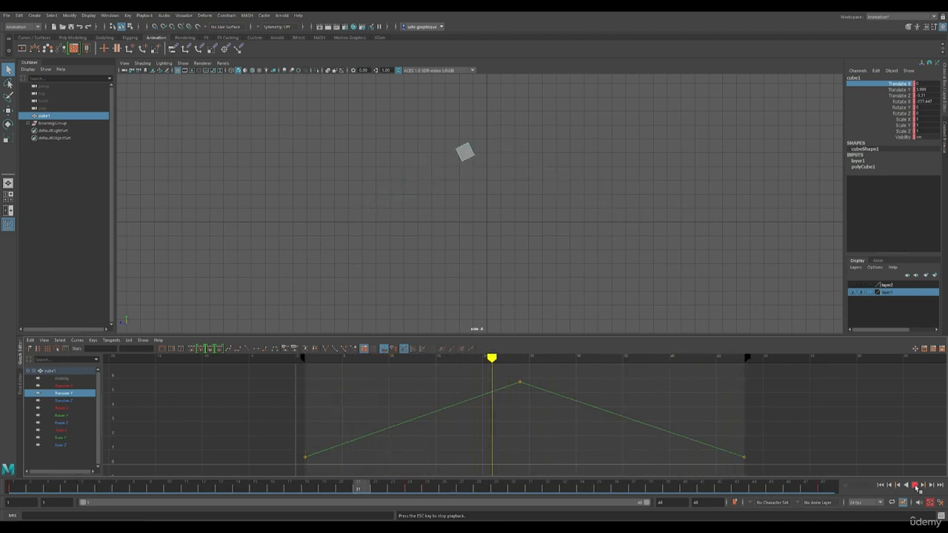
left_click(914, 485)
key("ctrl+z")
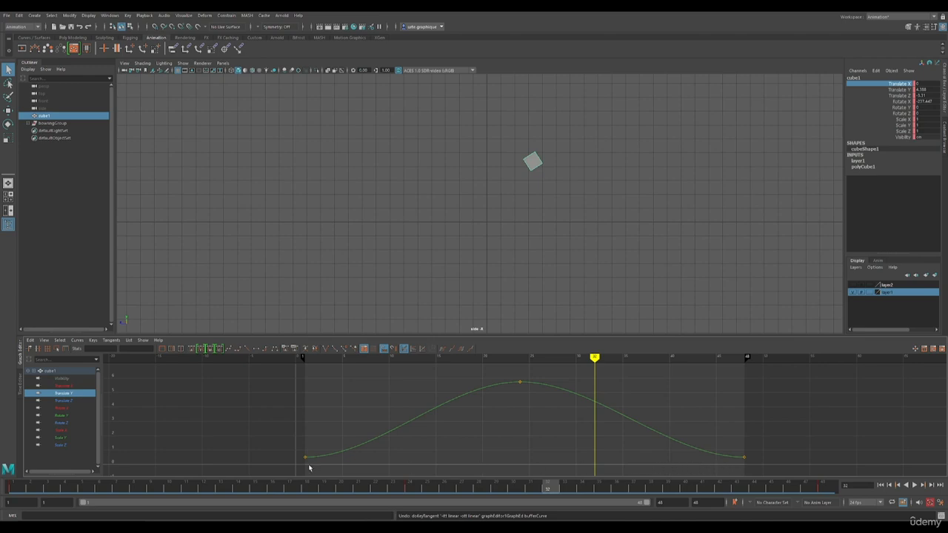
Steepen the Translate Y tangents at the first and last keys into a rounded arc, and play back the jump
left_click_drag(290, 444, 328, 468)
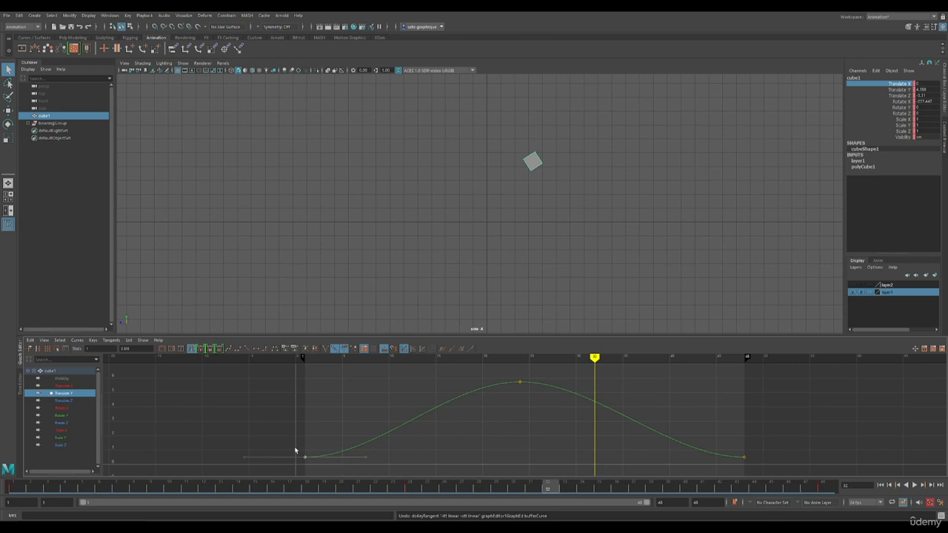
left_click(352, 458)
middle_click_drag(390, 449, 370, 420)
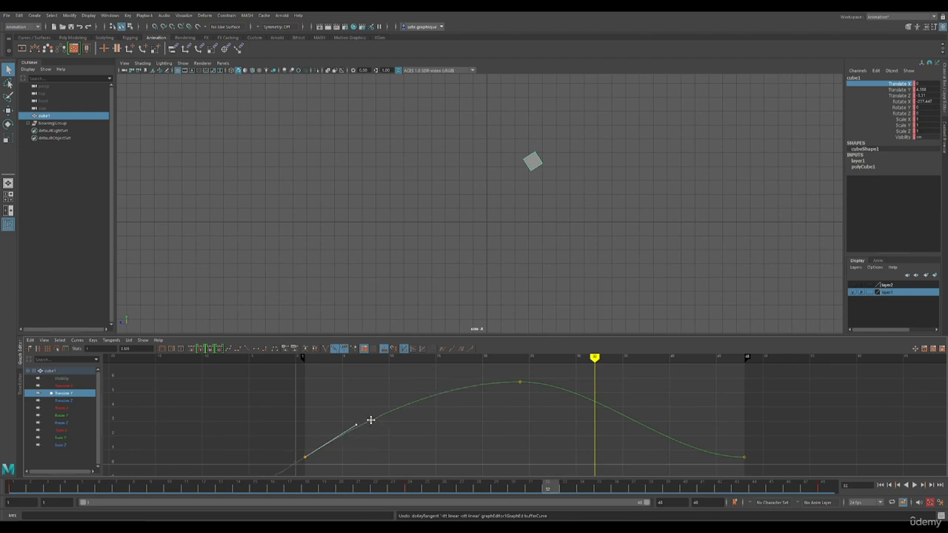
left_click_drag(715, 439, 771, 468)
left_click_drag(701, 463, 664, 451)
middle_click_drag(664, 451, 677, 422)
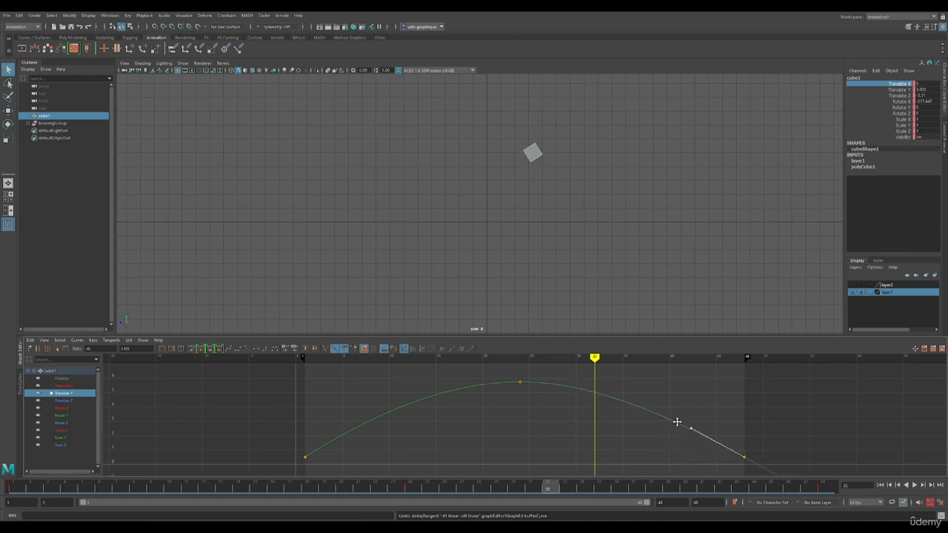
left_click(913, 485)
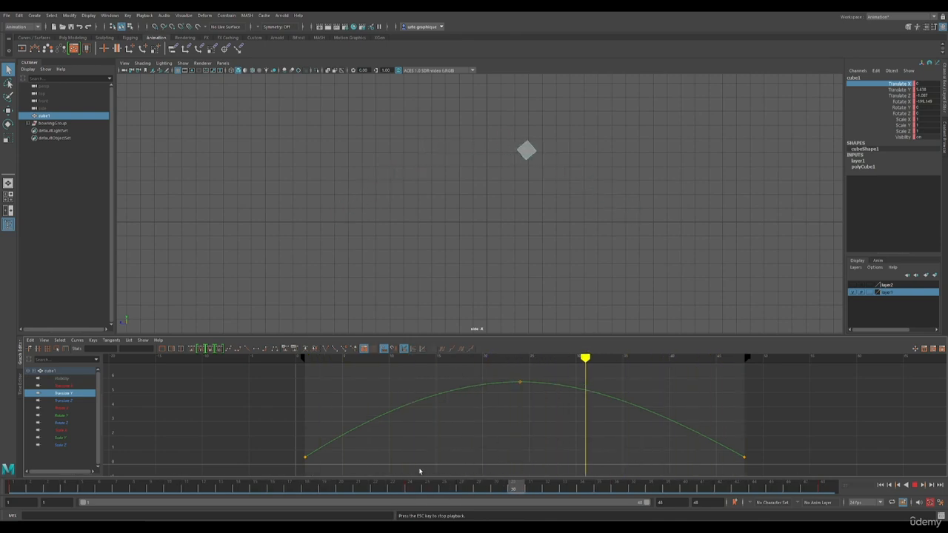
Stop playback and retime the cube's jump by moving the frame 24 key to frame 15 and the frame 48 key to frame 31
left_click(915, 487)
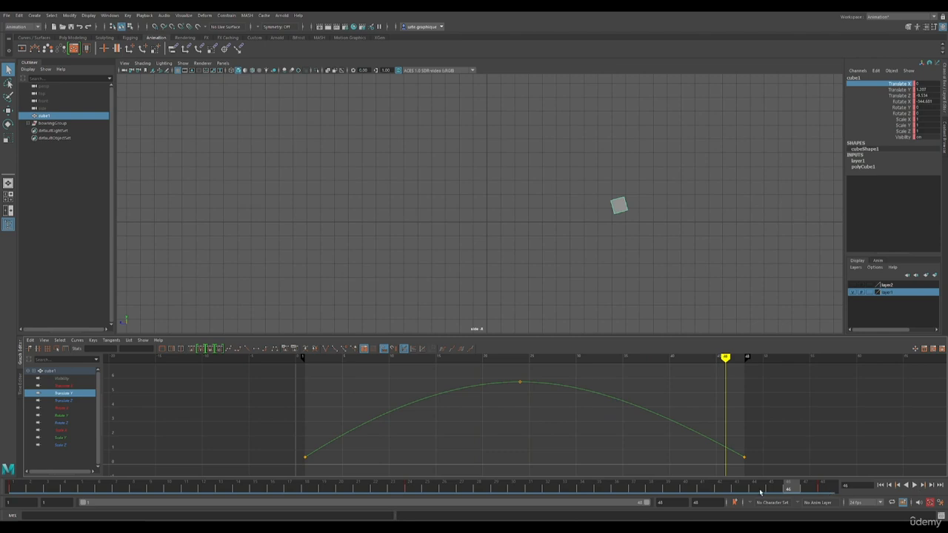
left_click(412, 487)
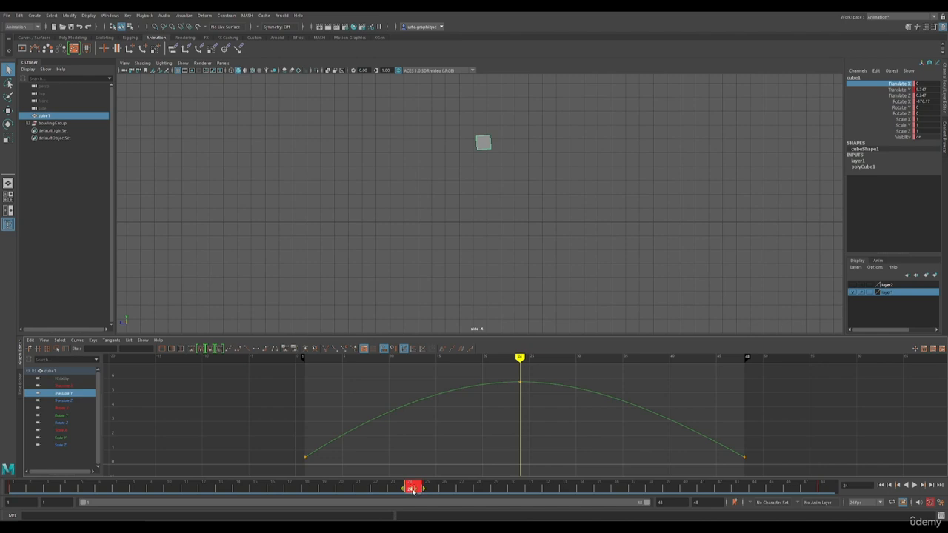
left_click_drag(411, 490, 262, 488)
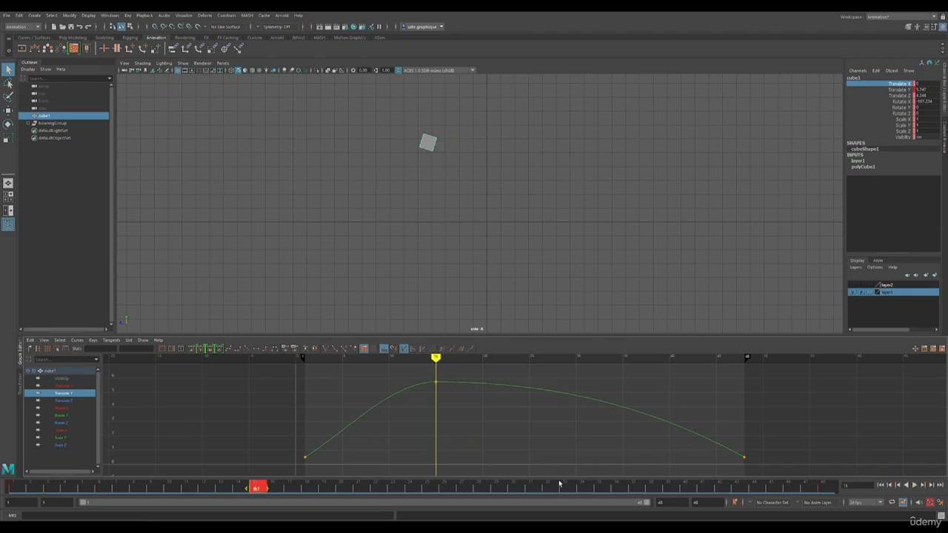
left_click_drag(822, 490, 529, 492)
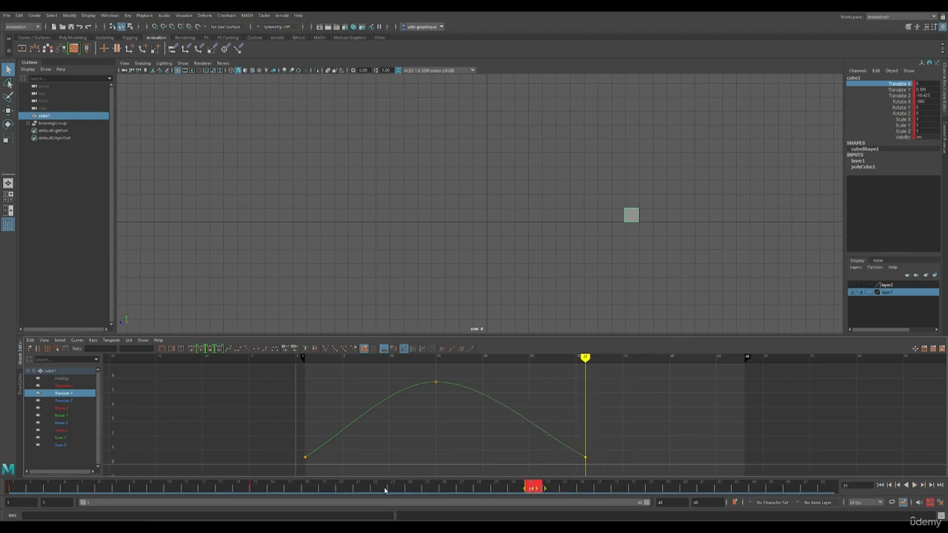
Select the time range from frame 15 to frame 32, clear the selection, and play back the retimed jump
left_click(256, 489)
left_click_drag(256, 489, 553, 498, "shift")
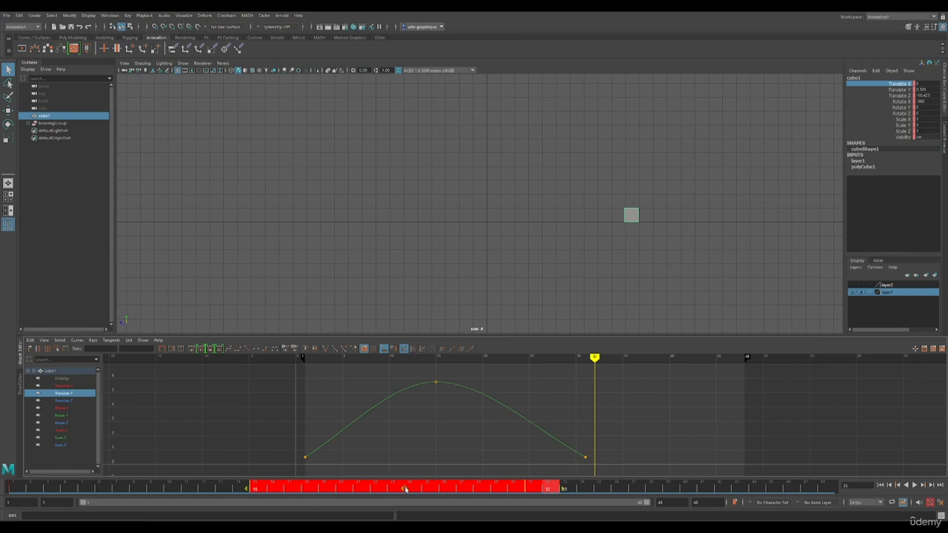
mouse_move(405, 490)
left_mouse_down()
mouse_move(546, 490)
mouse_move(409, 489)
left_mouse_up()
left_click(591, 487)
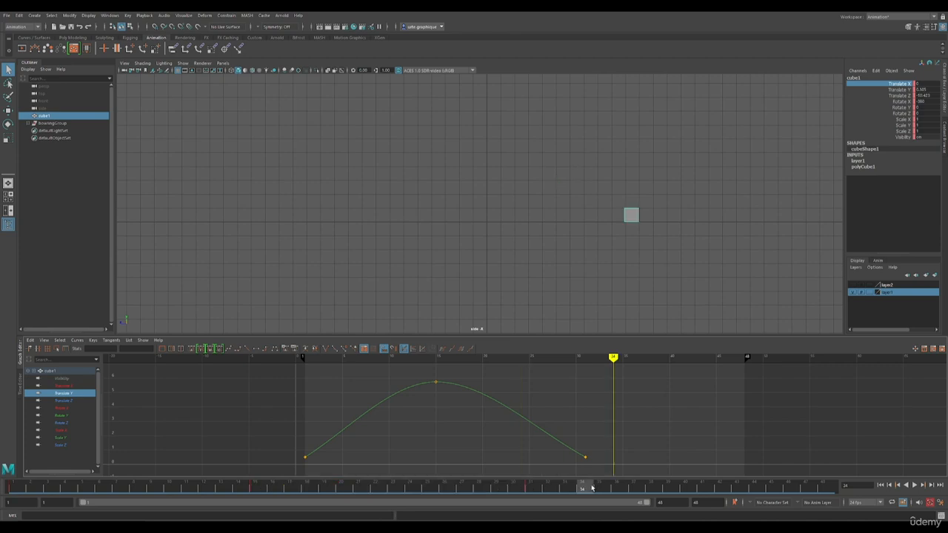
left_click(916, 485)
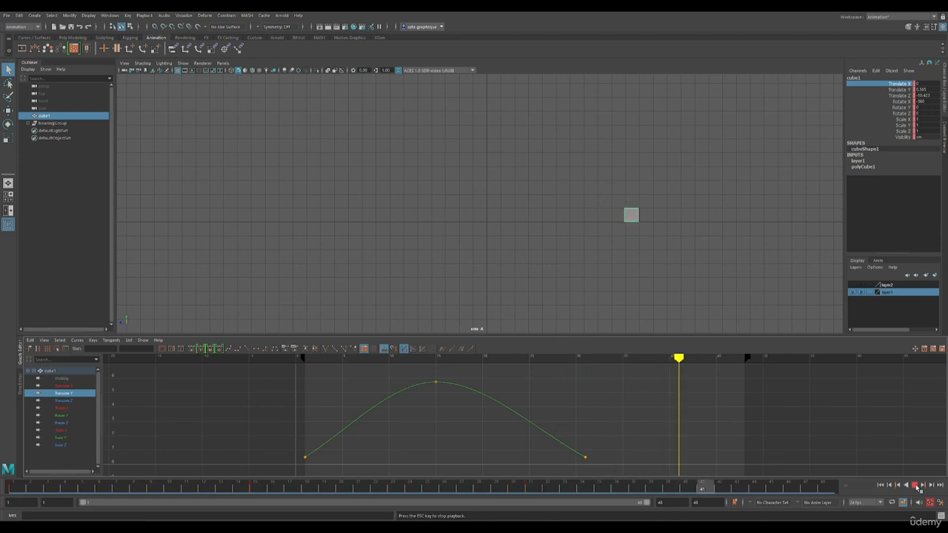
left_click(916, 486)
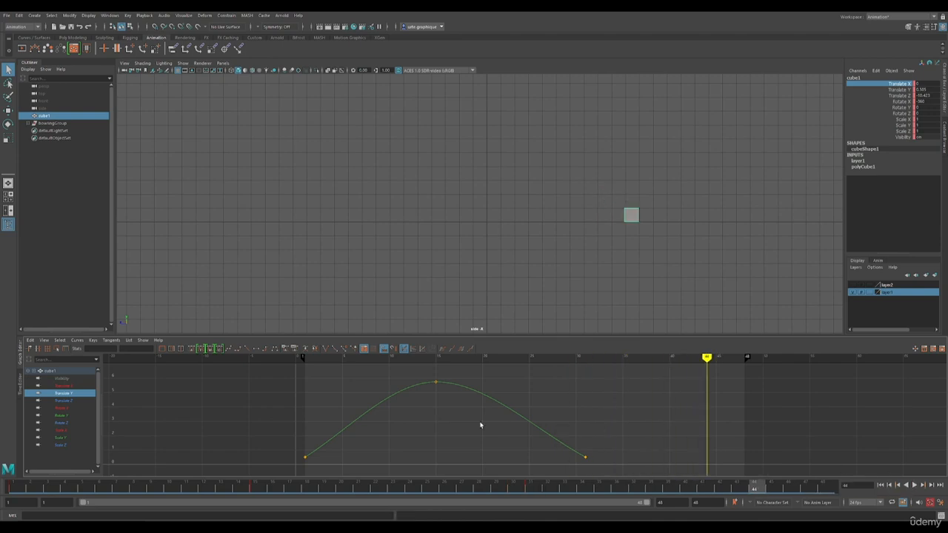
Key the cube's frame 15 pose again at frame 48, and play the animation from the start
left_click(259, 486)
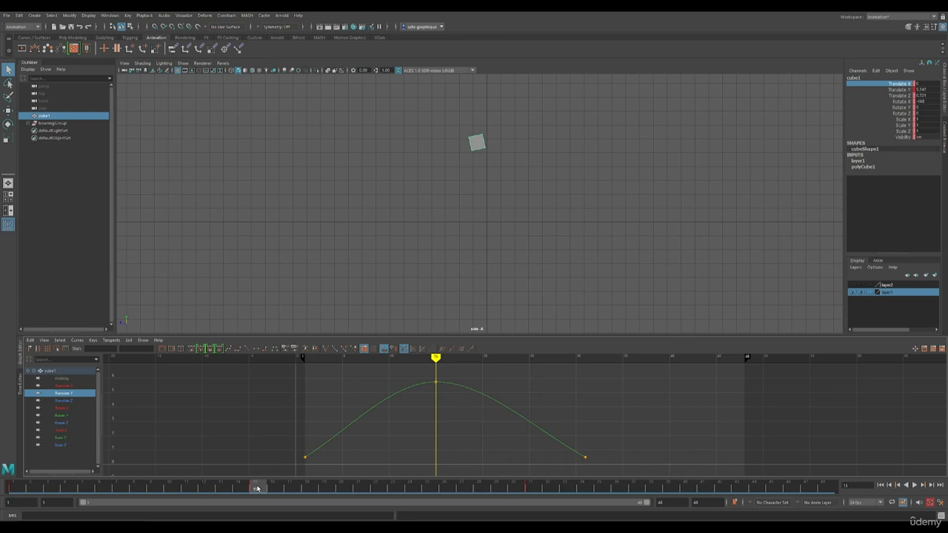
left_click_drag(265, 488, 820, 489)
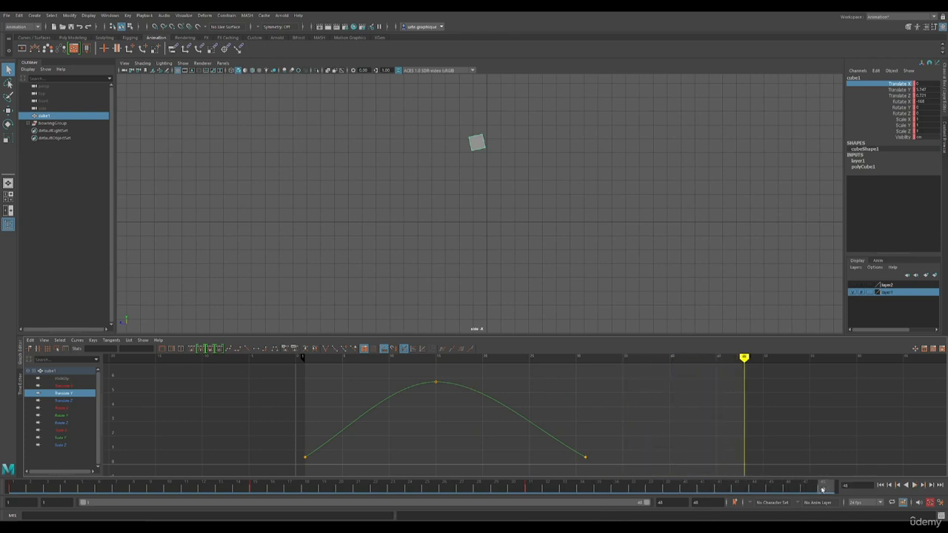
key("s")
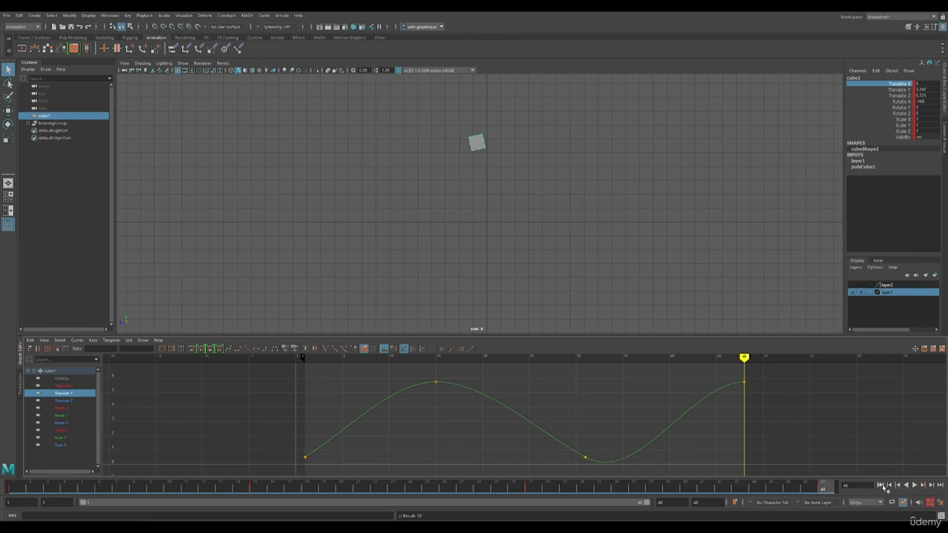
left_click(881, 485)
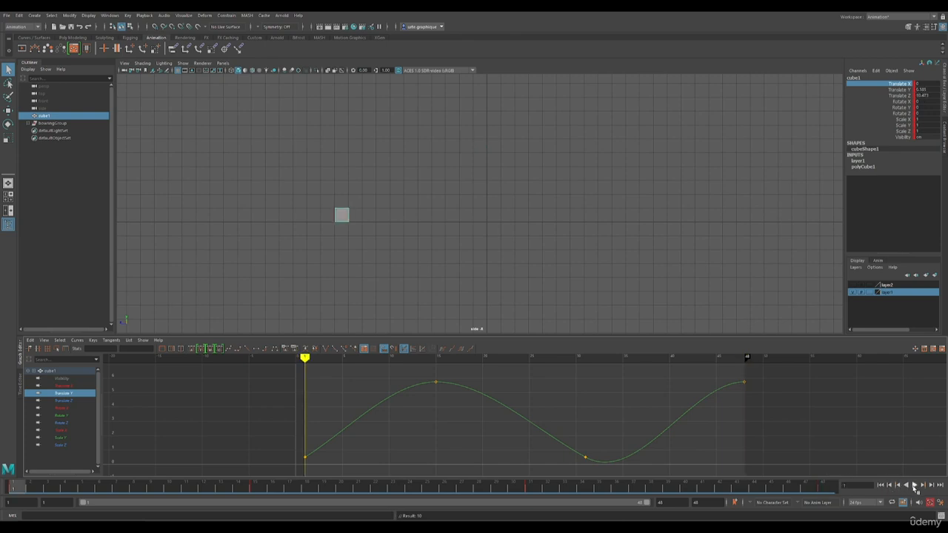
left_click(915, 485)
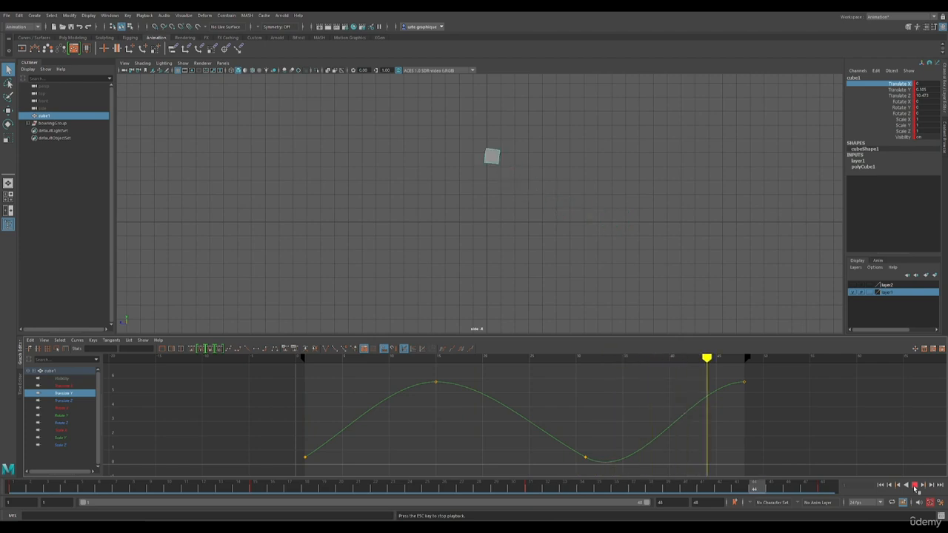
left_click(915, 485)
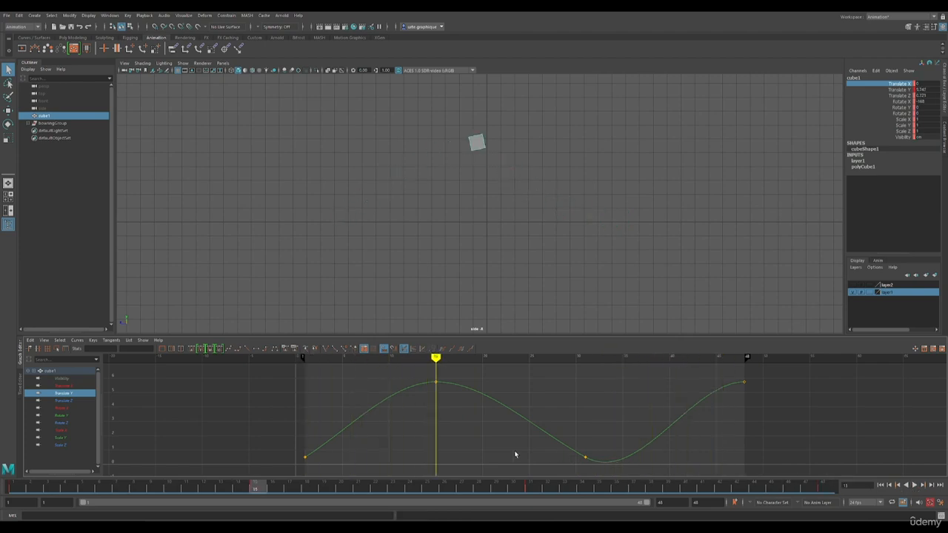
Copy the cube's key at frame 15 and paste it at frame 41
right_click(258, 488)
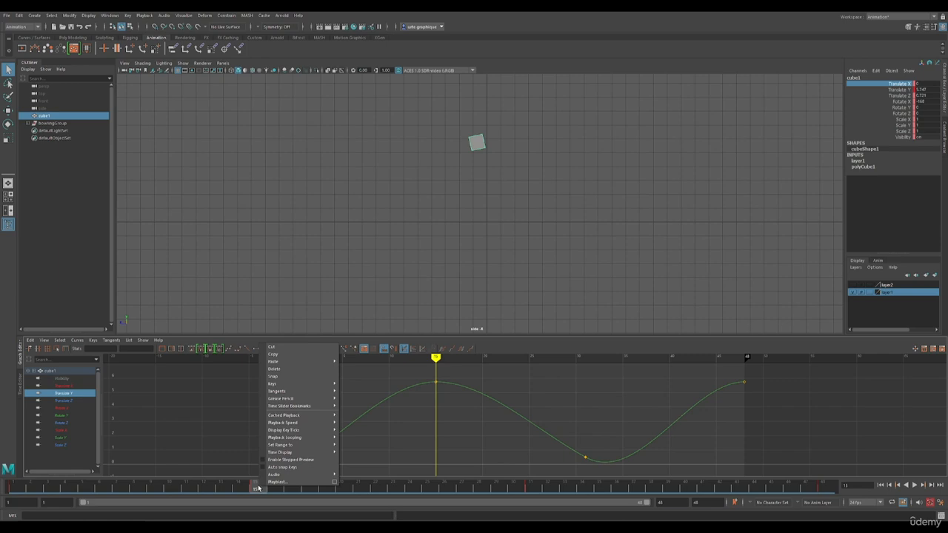
left_click(285, 353)
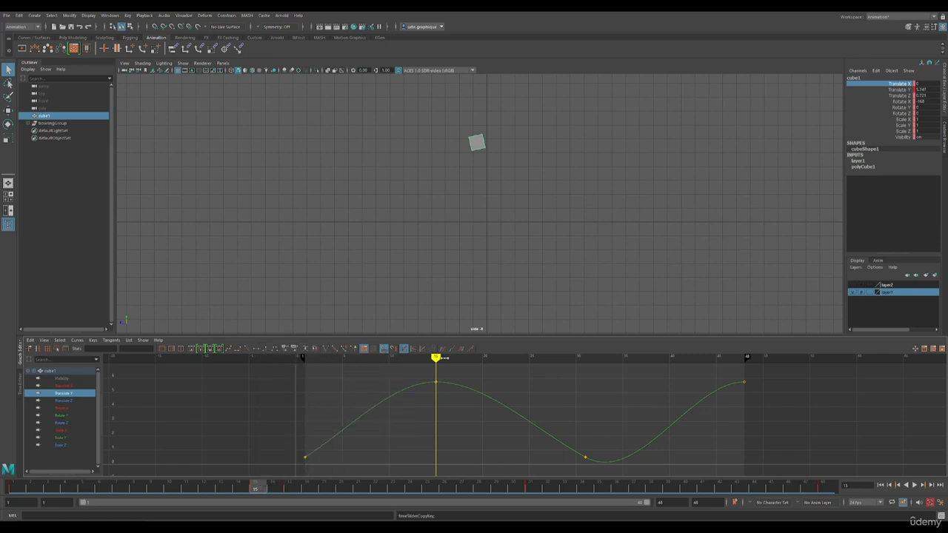
left_click(703, 488)
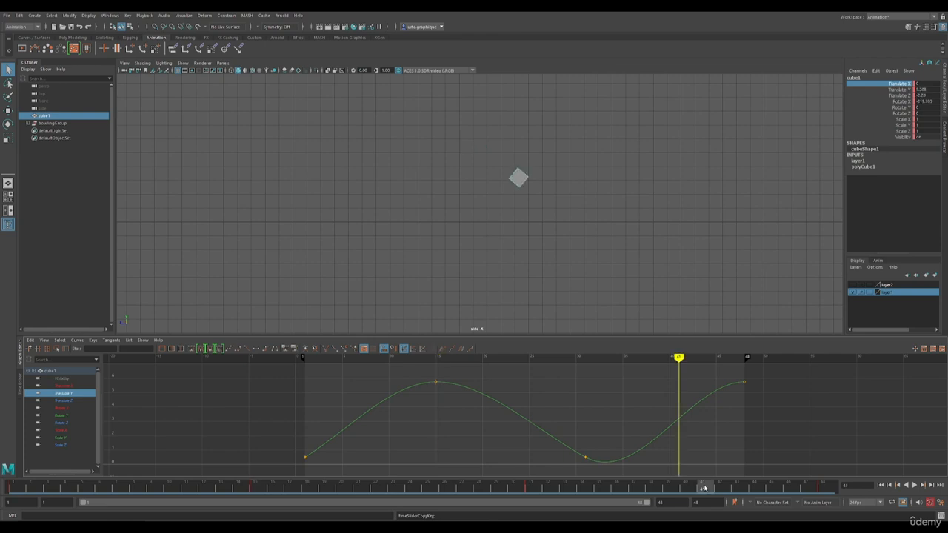
right_click(704, 488)
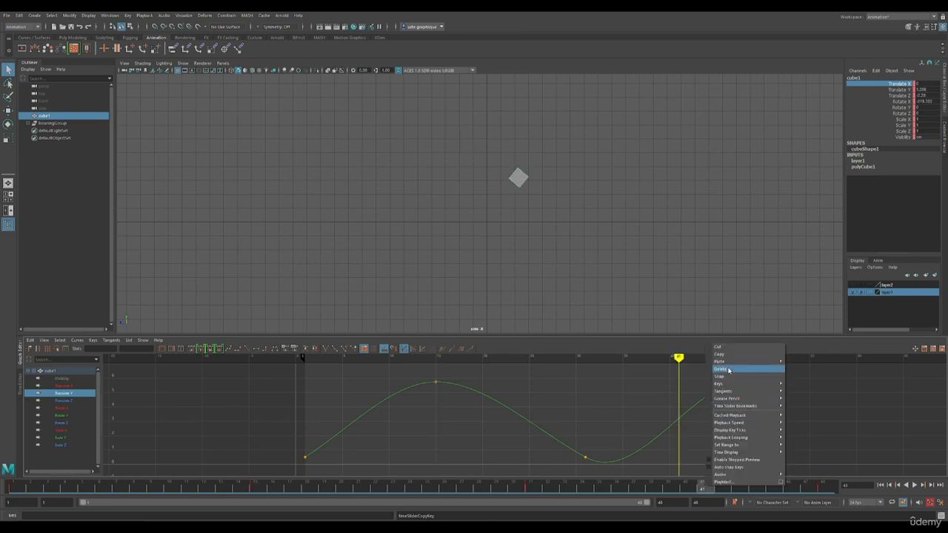
mouse_move(748, 361)
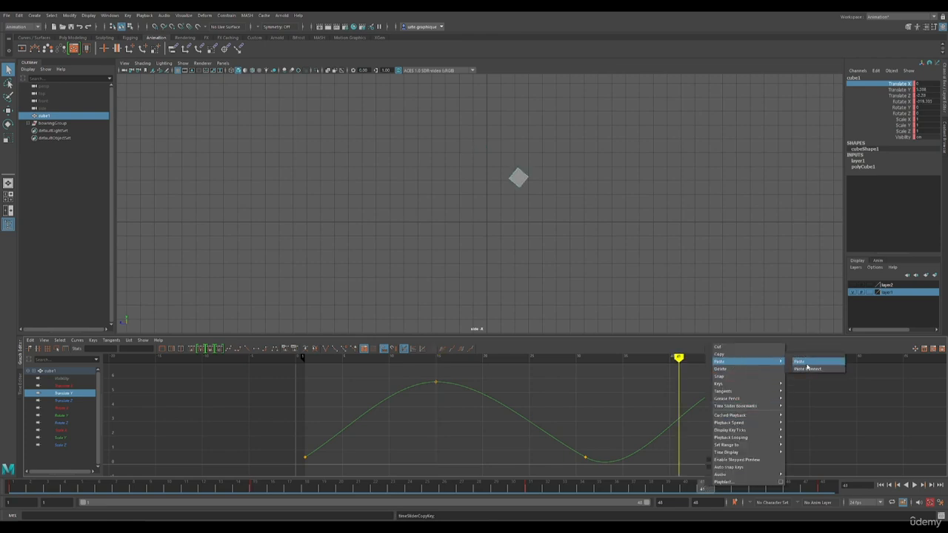
left_click(803, 362)
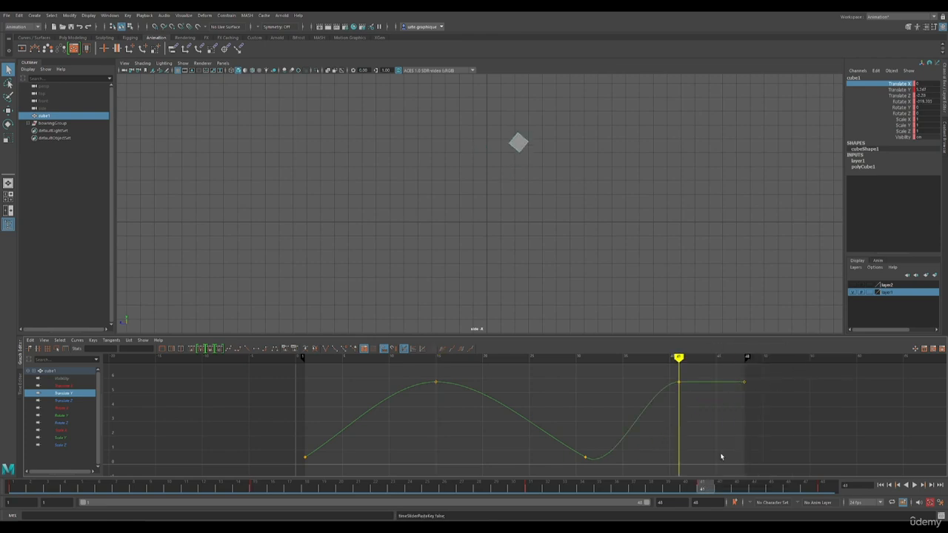
Delete the cube's duplicated keys at frames 41 and 48
right_click(708, 490)
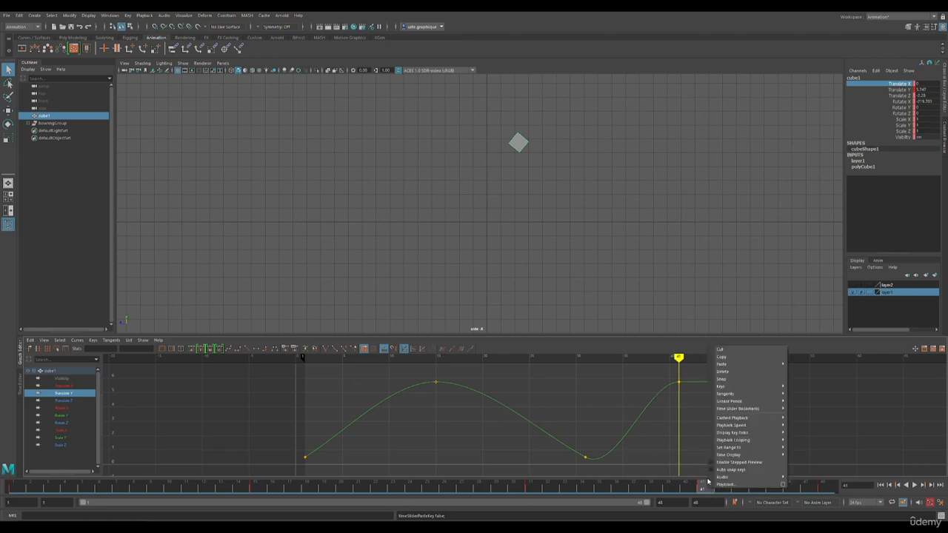
left_click(722, 371)
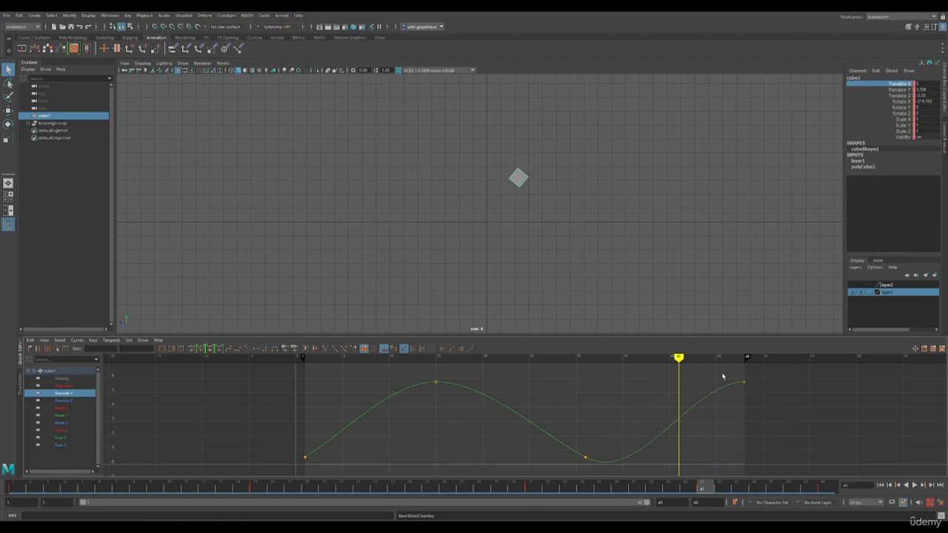
left_click(817, 490)
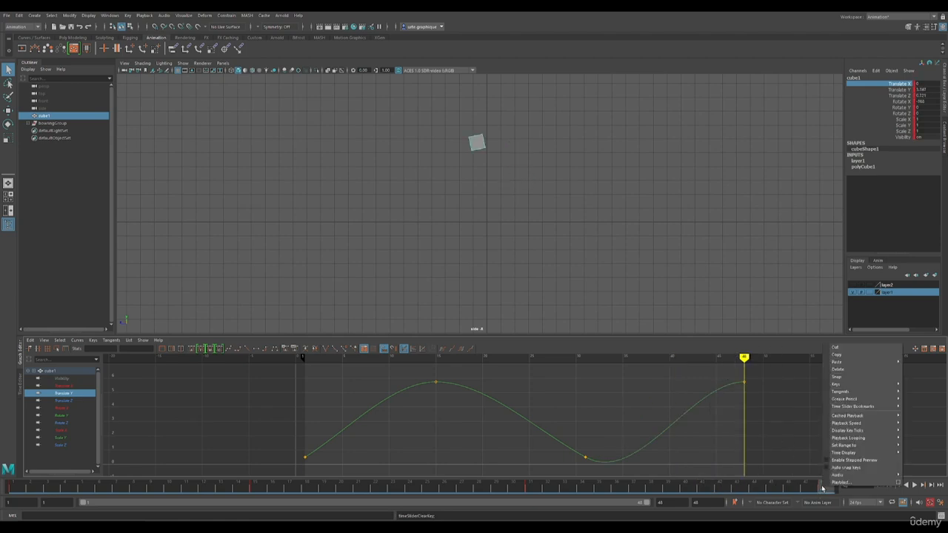
right_click(822, 490)
left_click(840, 370)
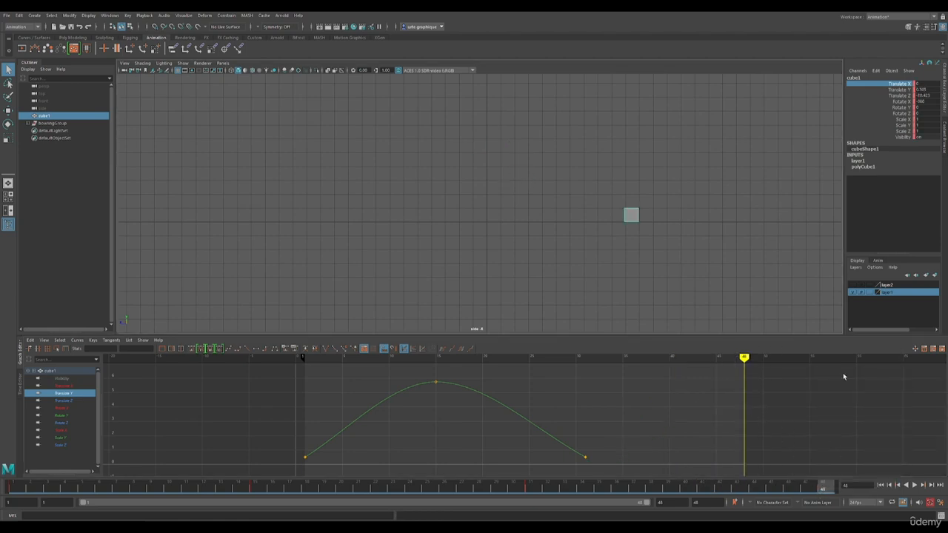
Play back the animation in the perspective view and examine the cube's jump from a low side angle
left_click(916, 484)
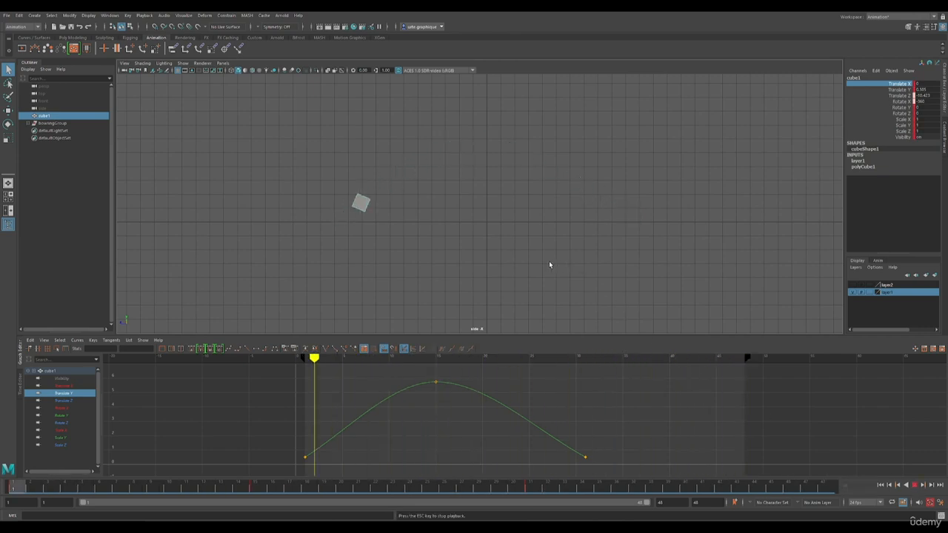
key("space")
key("space")
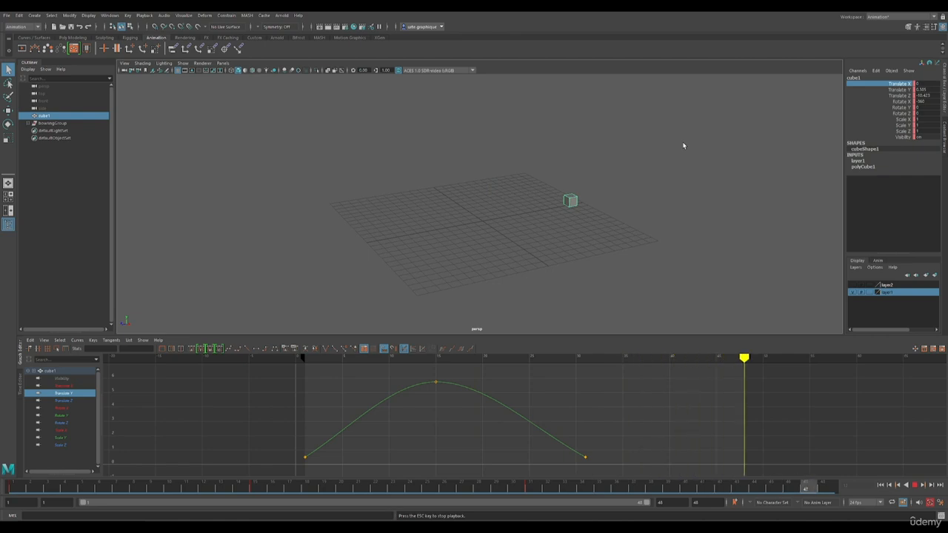
left_click_drag(652, 219, 621, 217, "alt")
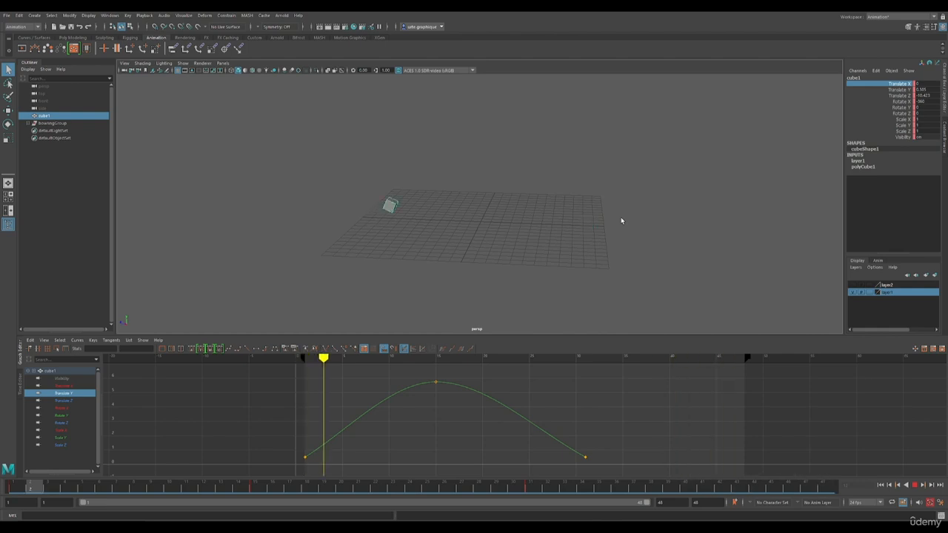
left_click_drag(644, 219, 649, 216, "alt")
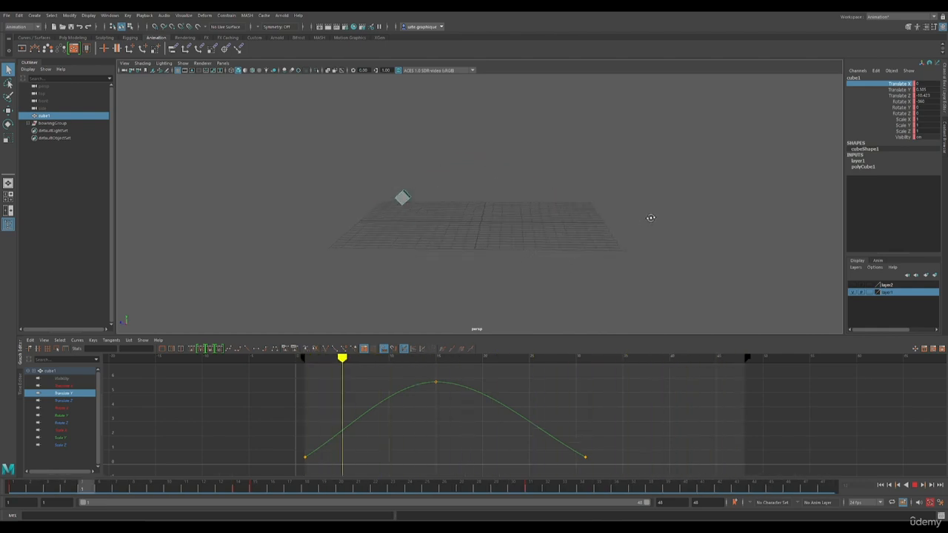